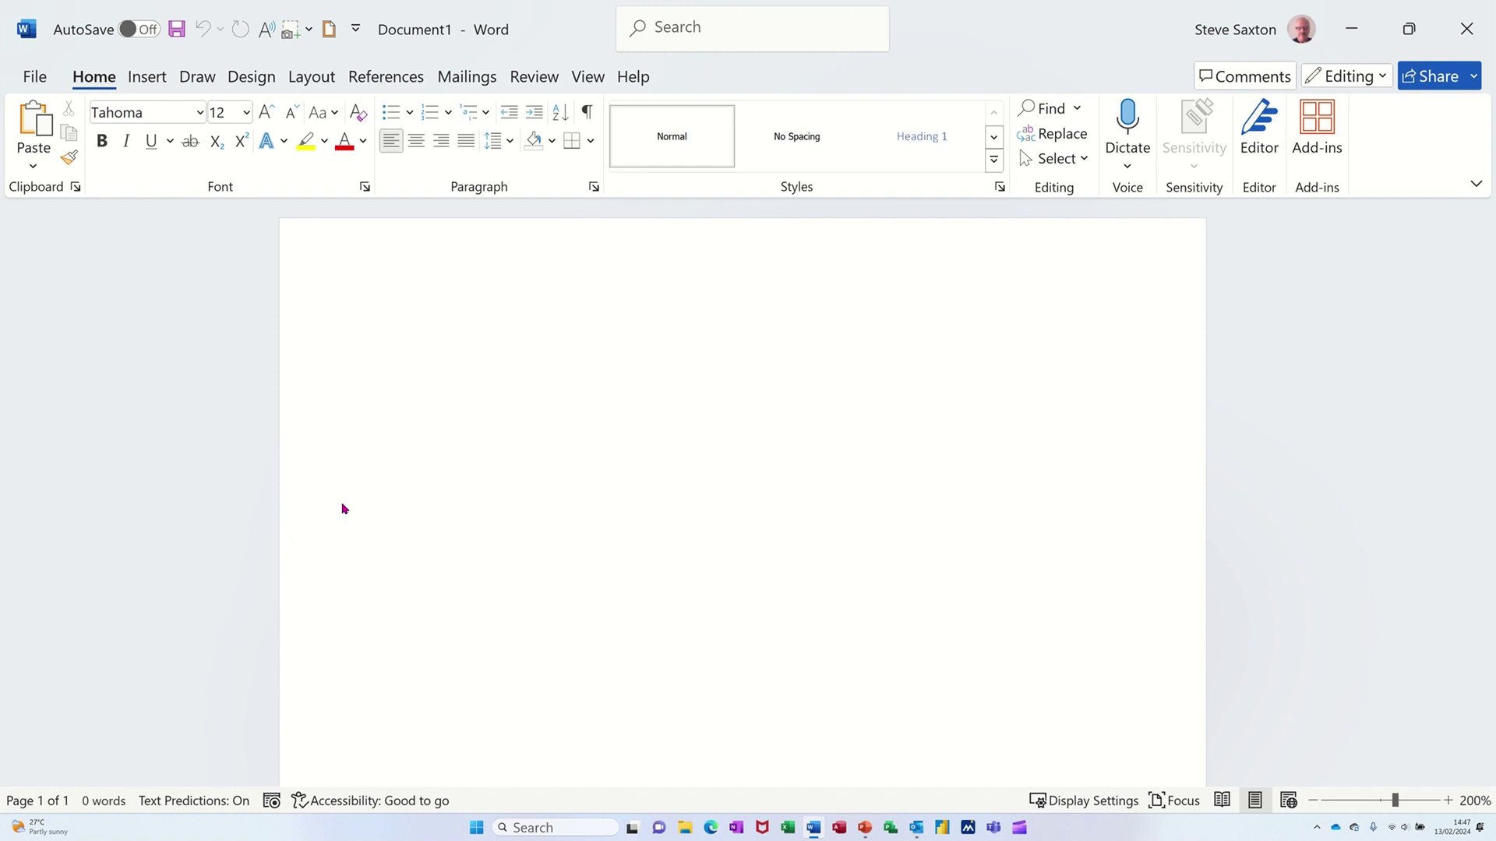
- Start a document comparison with Agreed.docx as the original document
{"action": "left_click", "coordinate": [522, 79]}
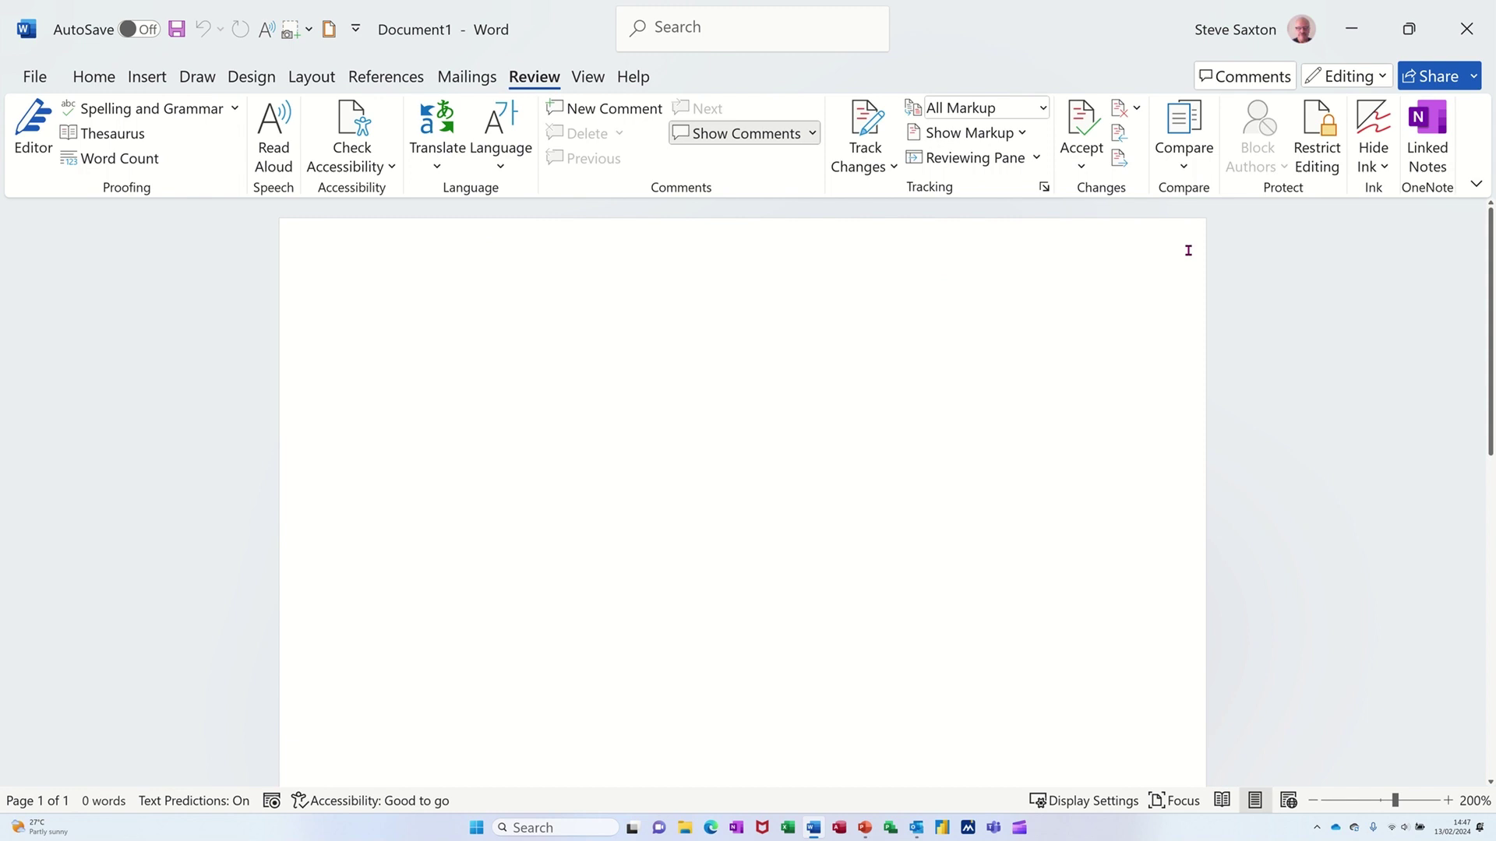
{"action": "left_click", "coordinate": [1187, 168]}
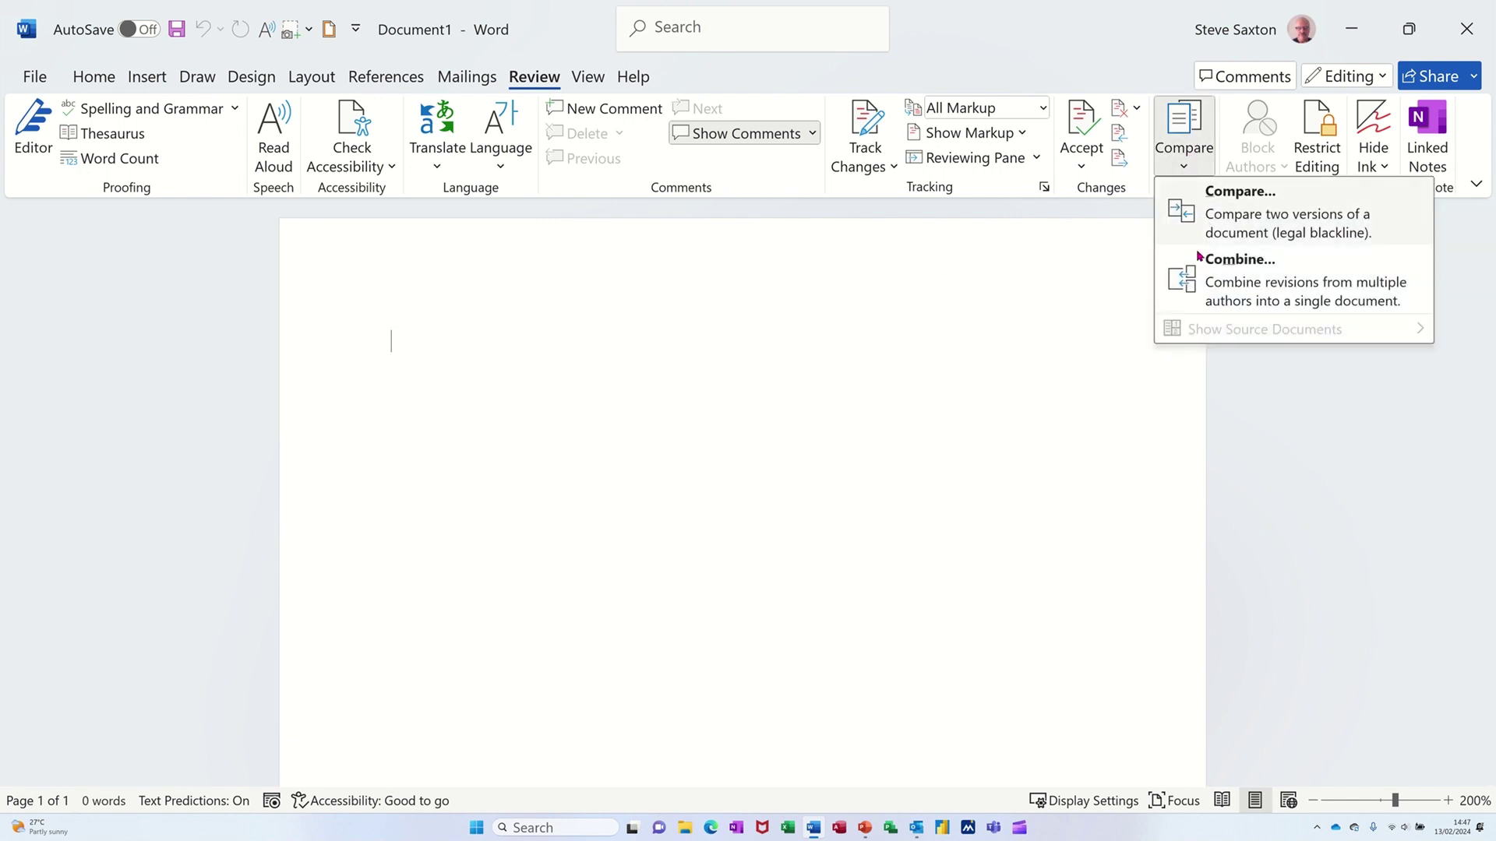
{"action": "left_click", "coordinate": [1228, 226]}
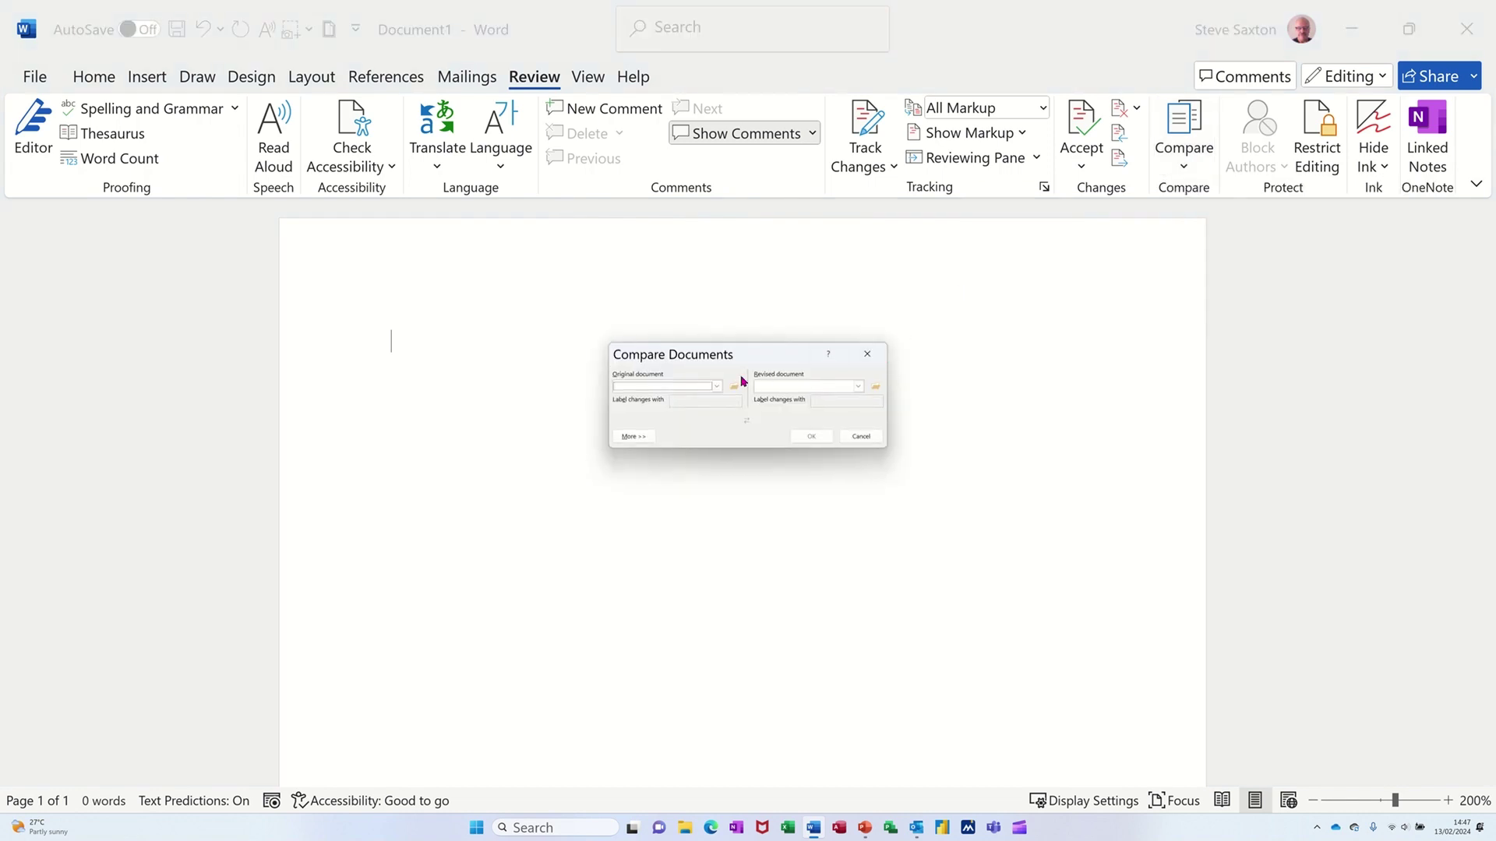
{"action": "left_click", "coordinate": [715, 387]}
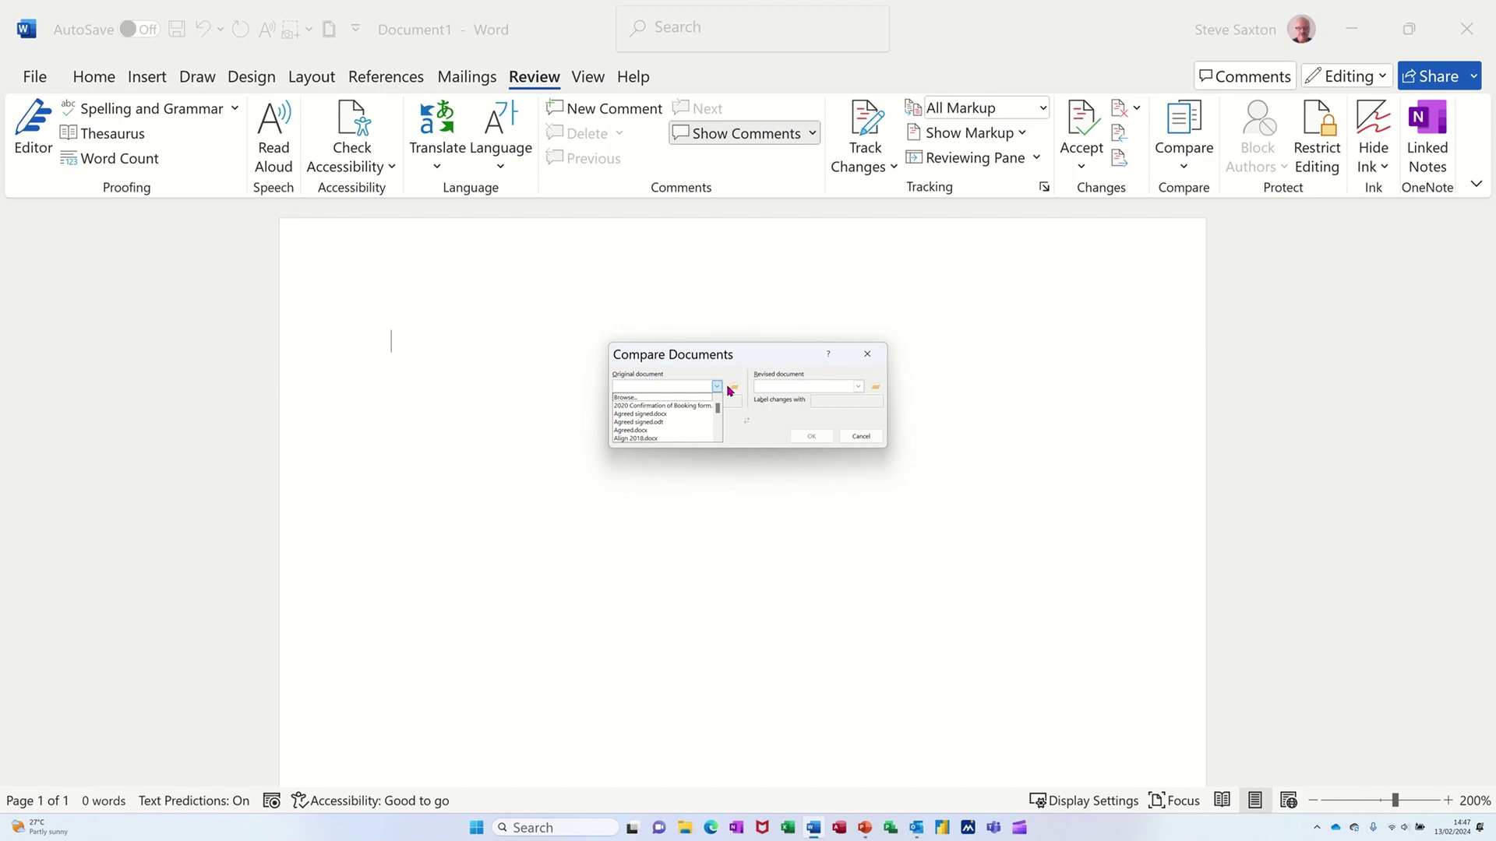
{"action": "left_click", "coordinate": [731, 389]}
{"action": "left_click", "coordinate": [732, 388]}
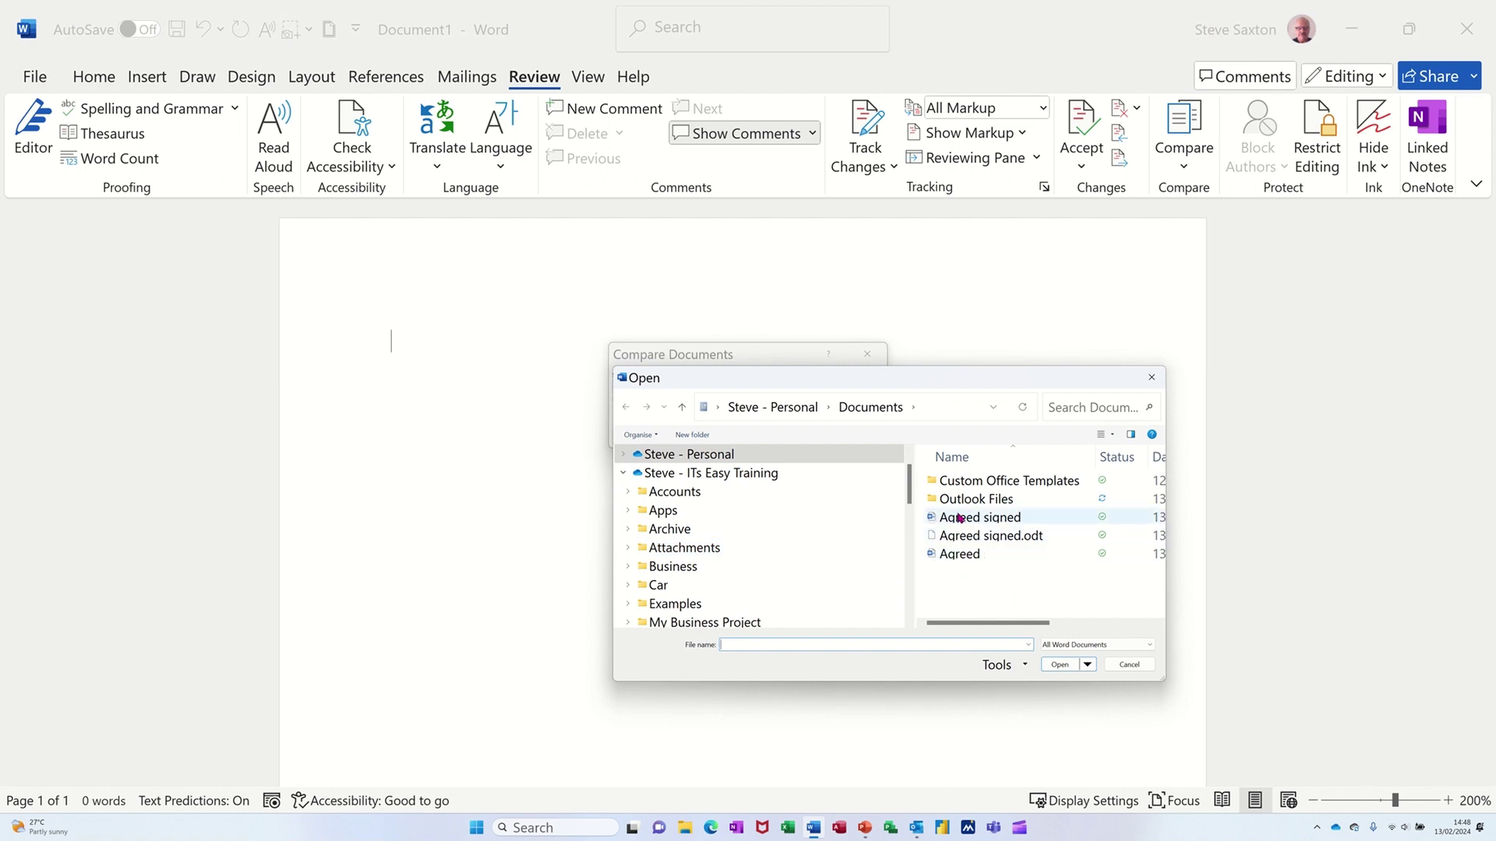
{"action": "double_click", "coordinate": [954, 554]}
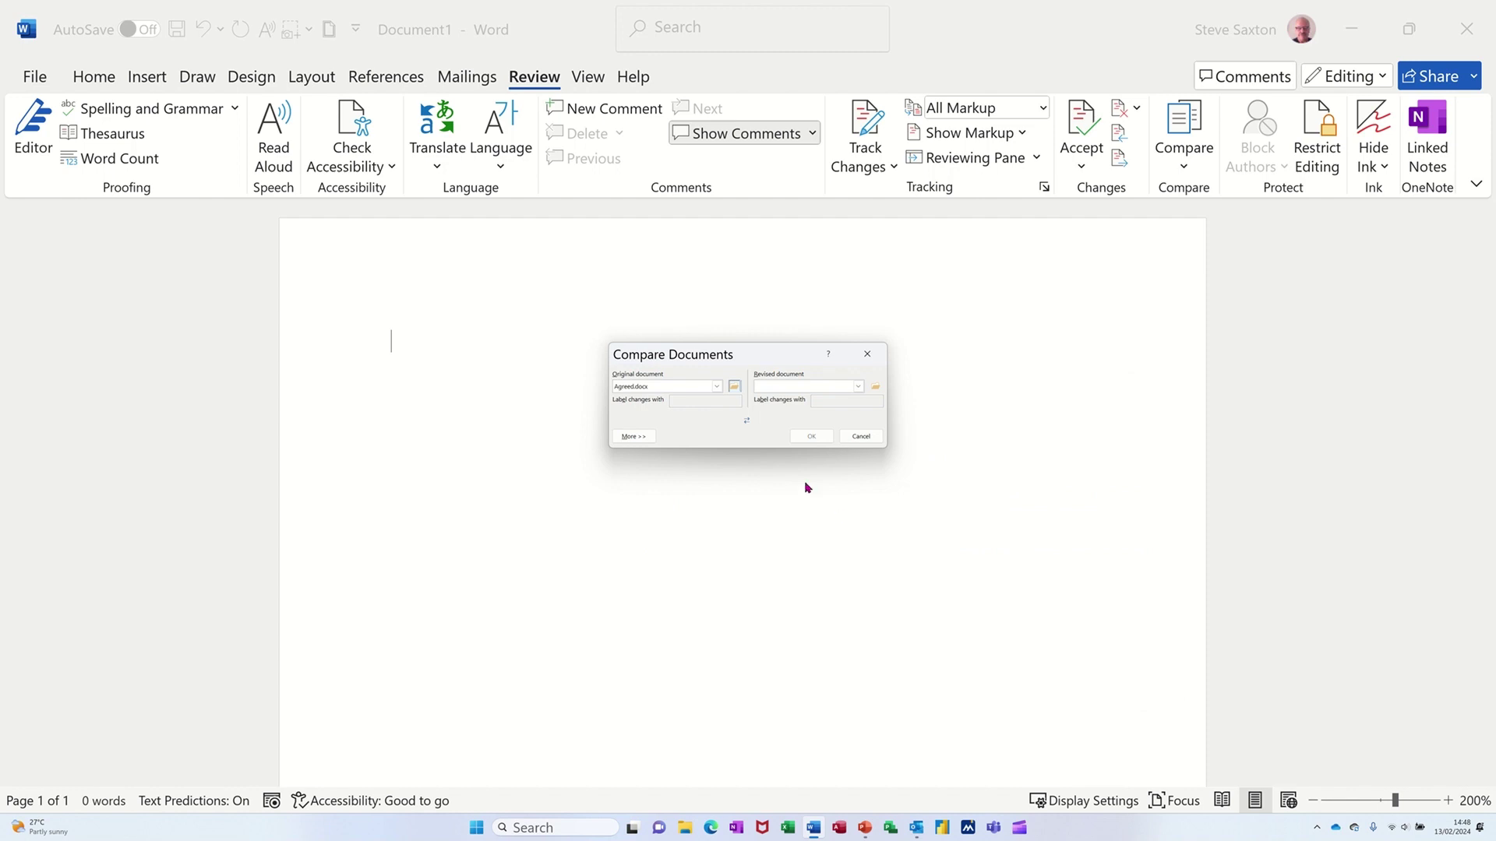
- Choose Agreed signed.docx as the revised document
{"action": "left_click", "coordinate": [856, 386]}
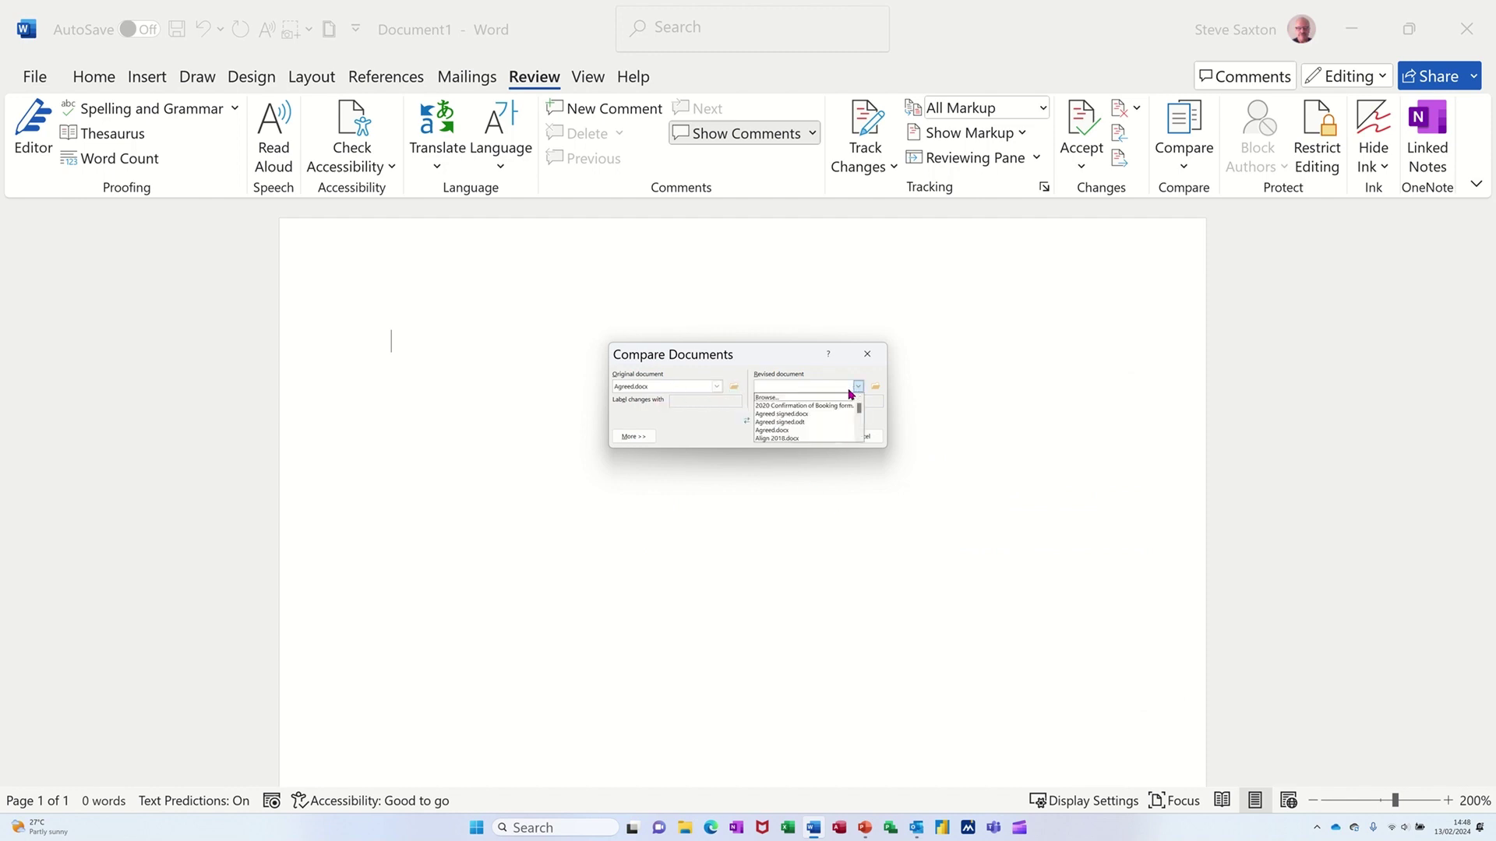
{"action": "left_click", "coordinate": [873, 389]}
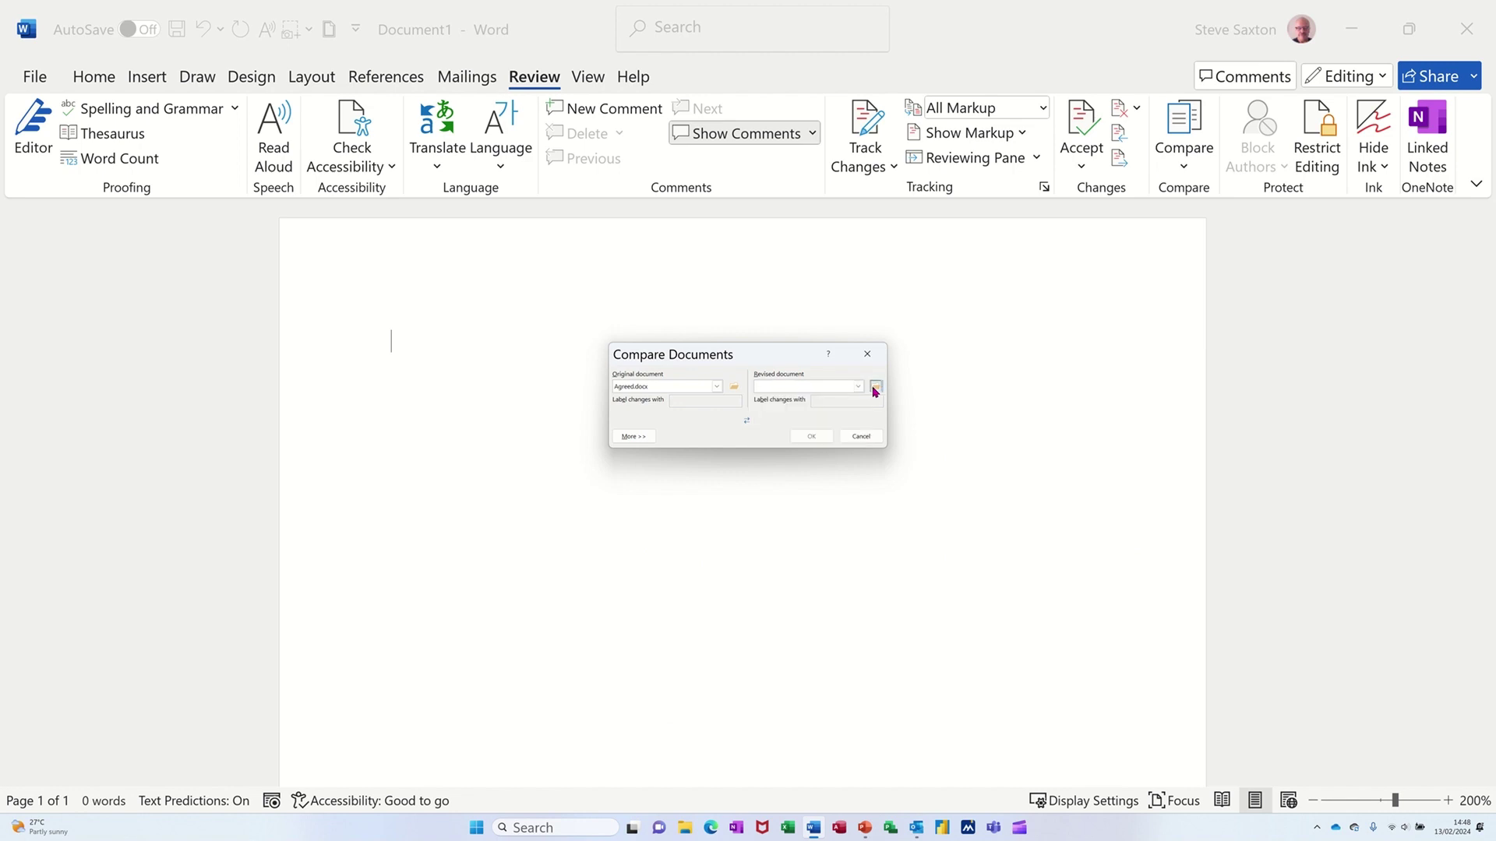
{"action": "left_click", "coordinate": [875, 390]}
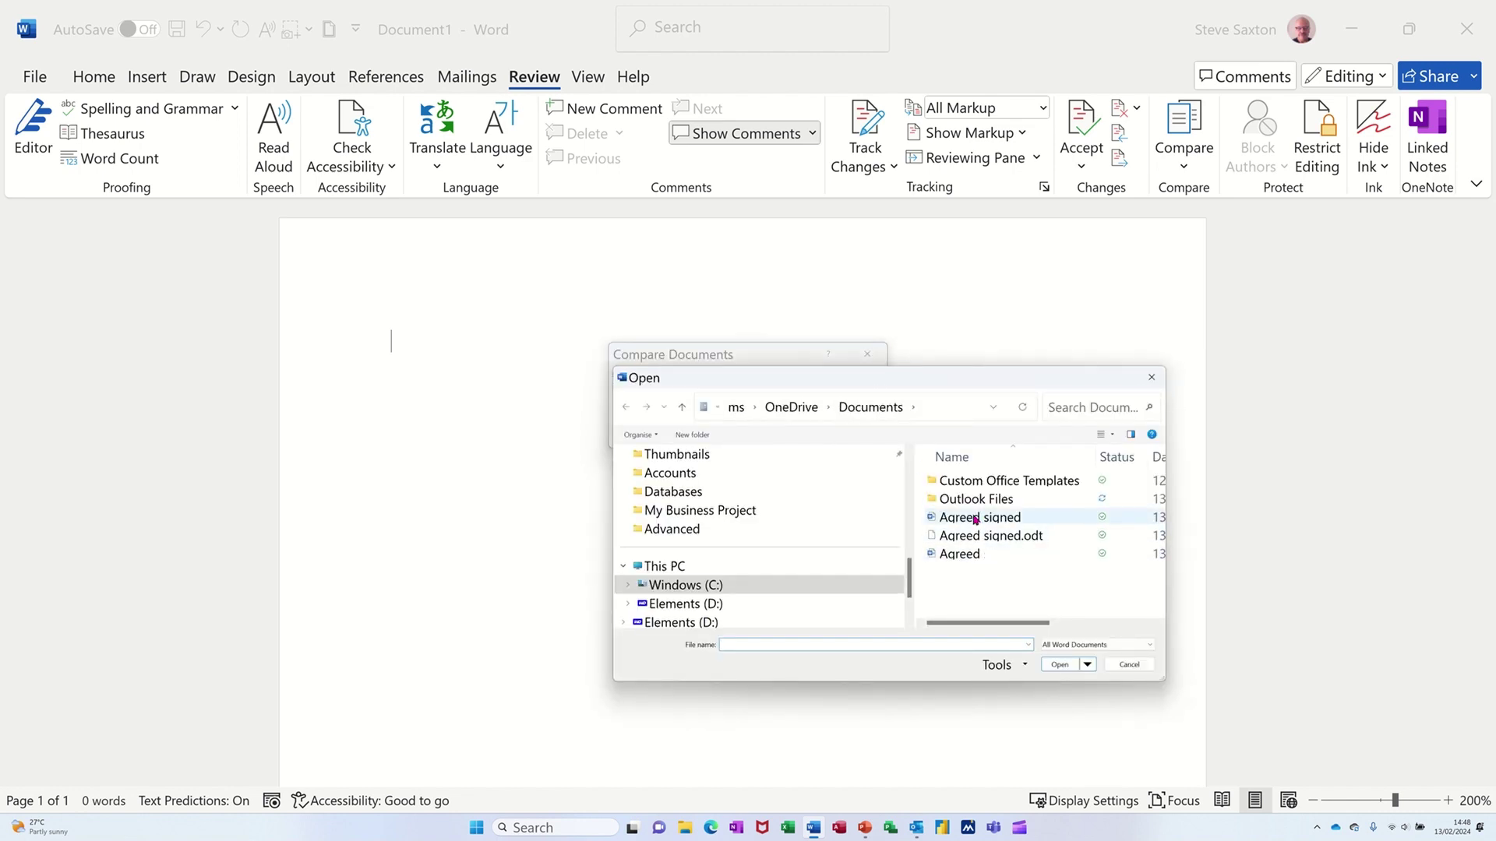
{"action": "double_click", "coordinate": [968, 518]}
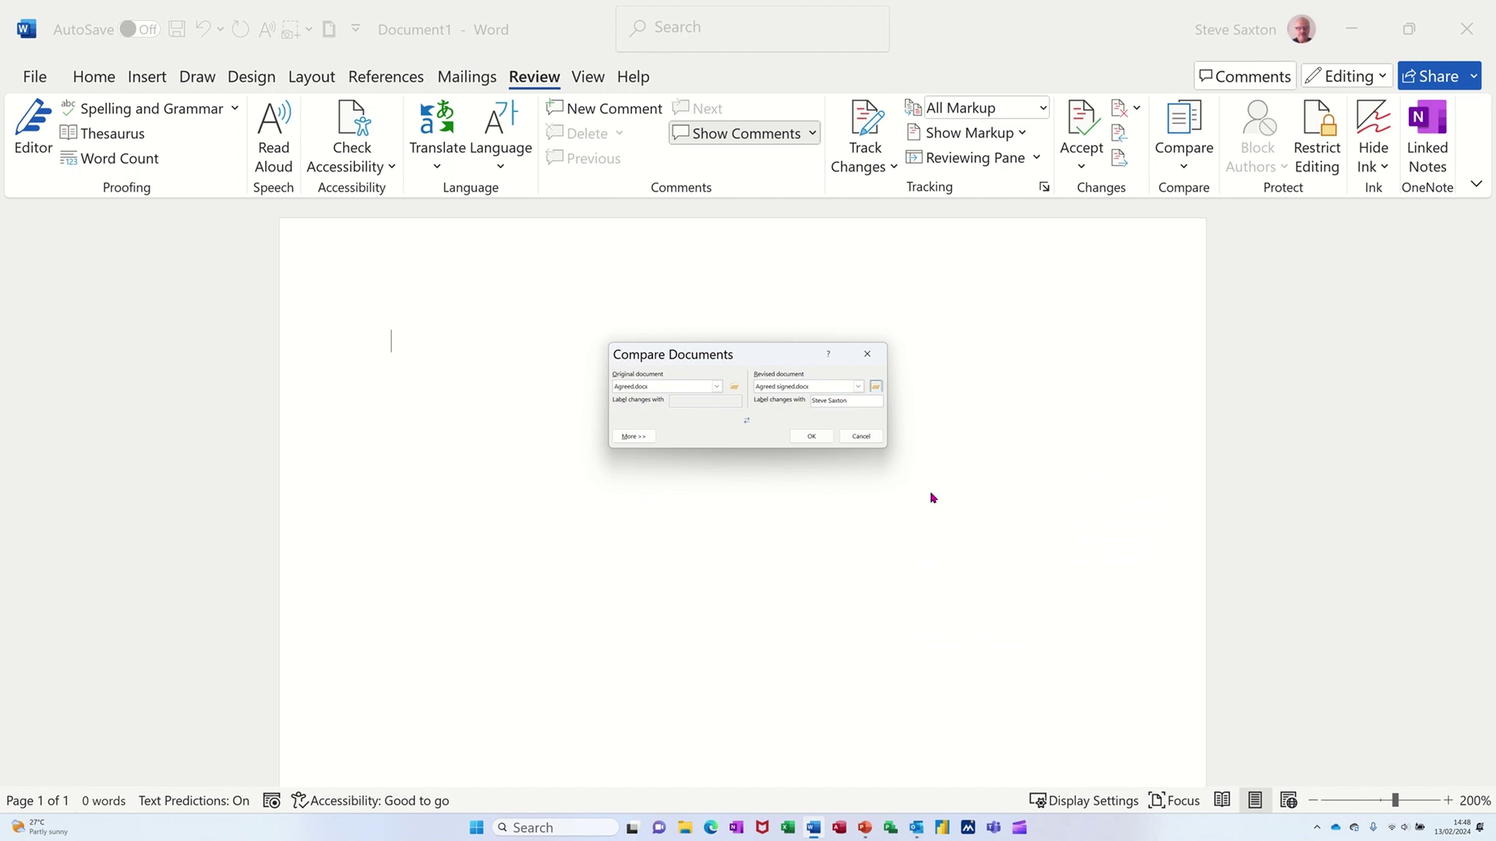
- Generate the Compare Result showing the added sentence 'I do not agree.' as the only revision
{"action": "left_click", "coordinate": [797, 437]}
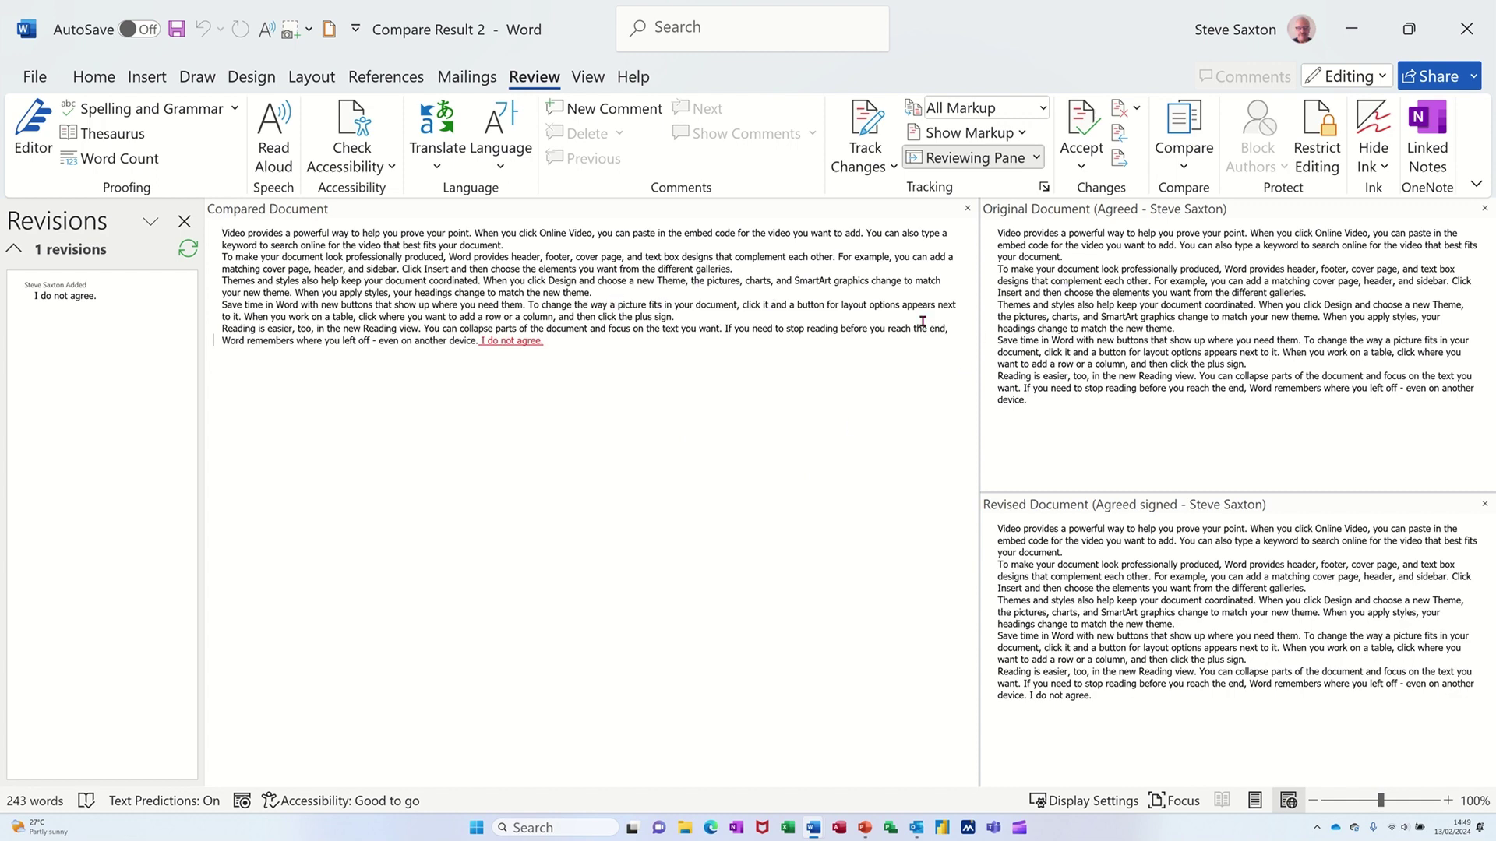
{"action": "left_click", "coordinate": [1189, 169]}
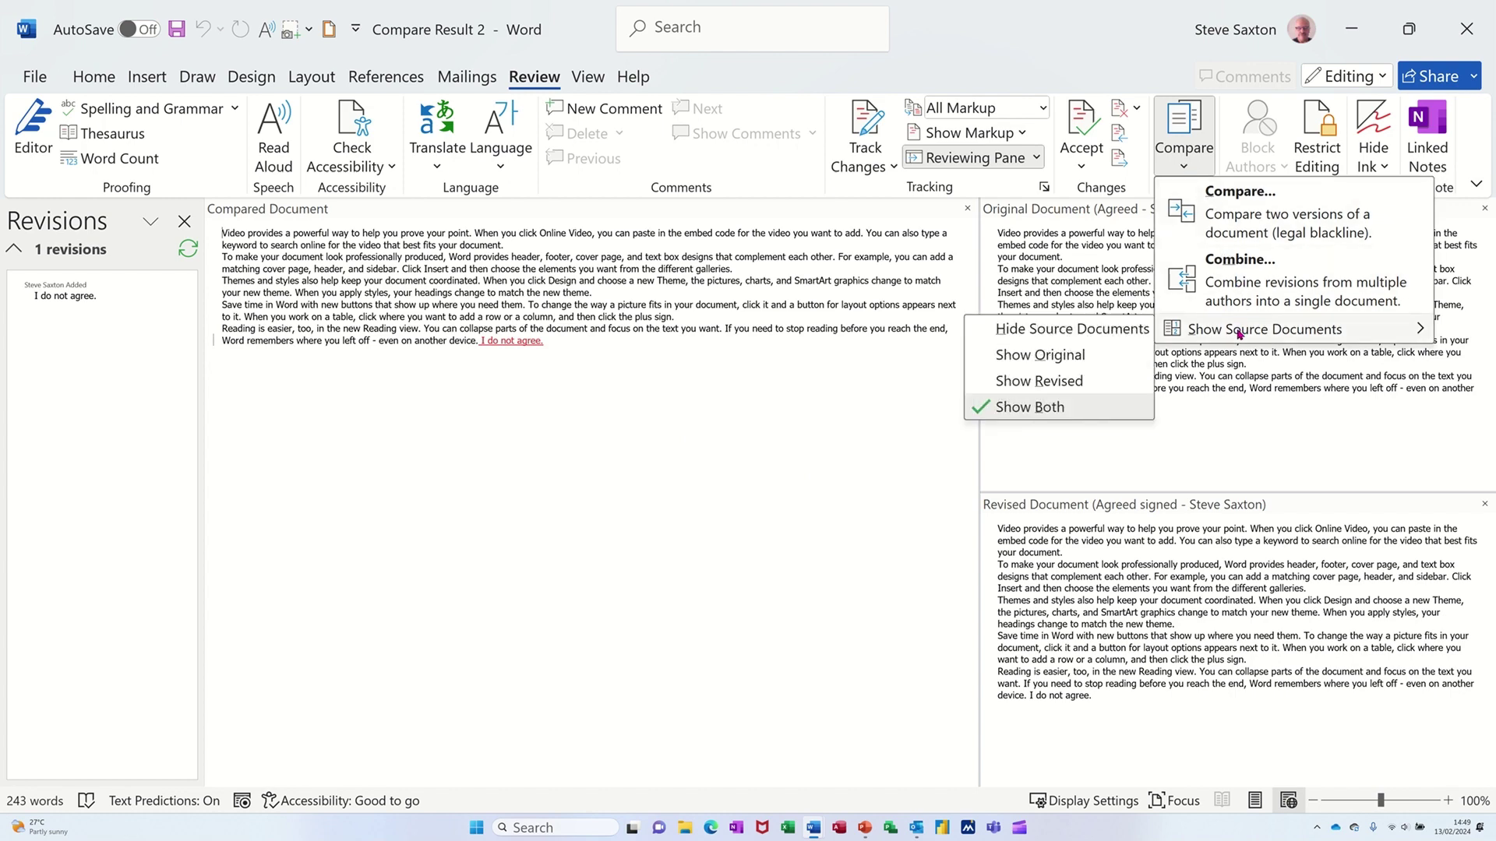
{"action": "mouse_move", "coordinate": [1265, 330]}
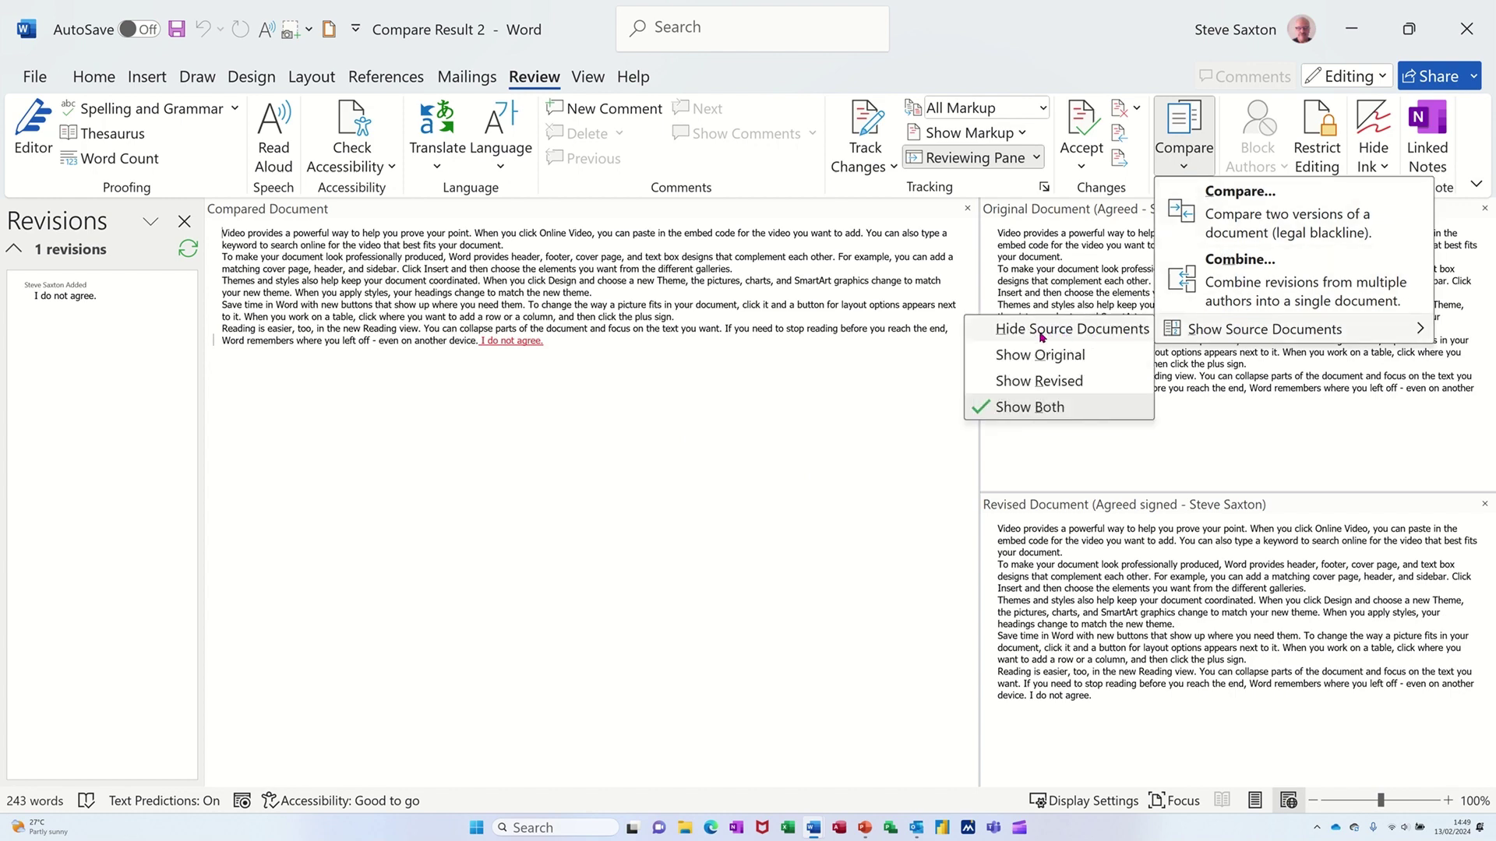
{"action": "left_click", "coordinate": [1018, 382]}
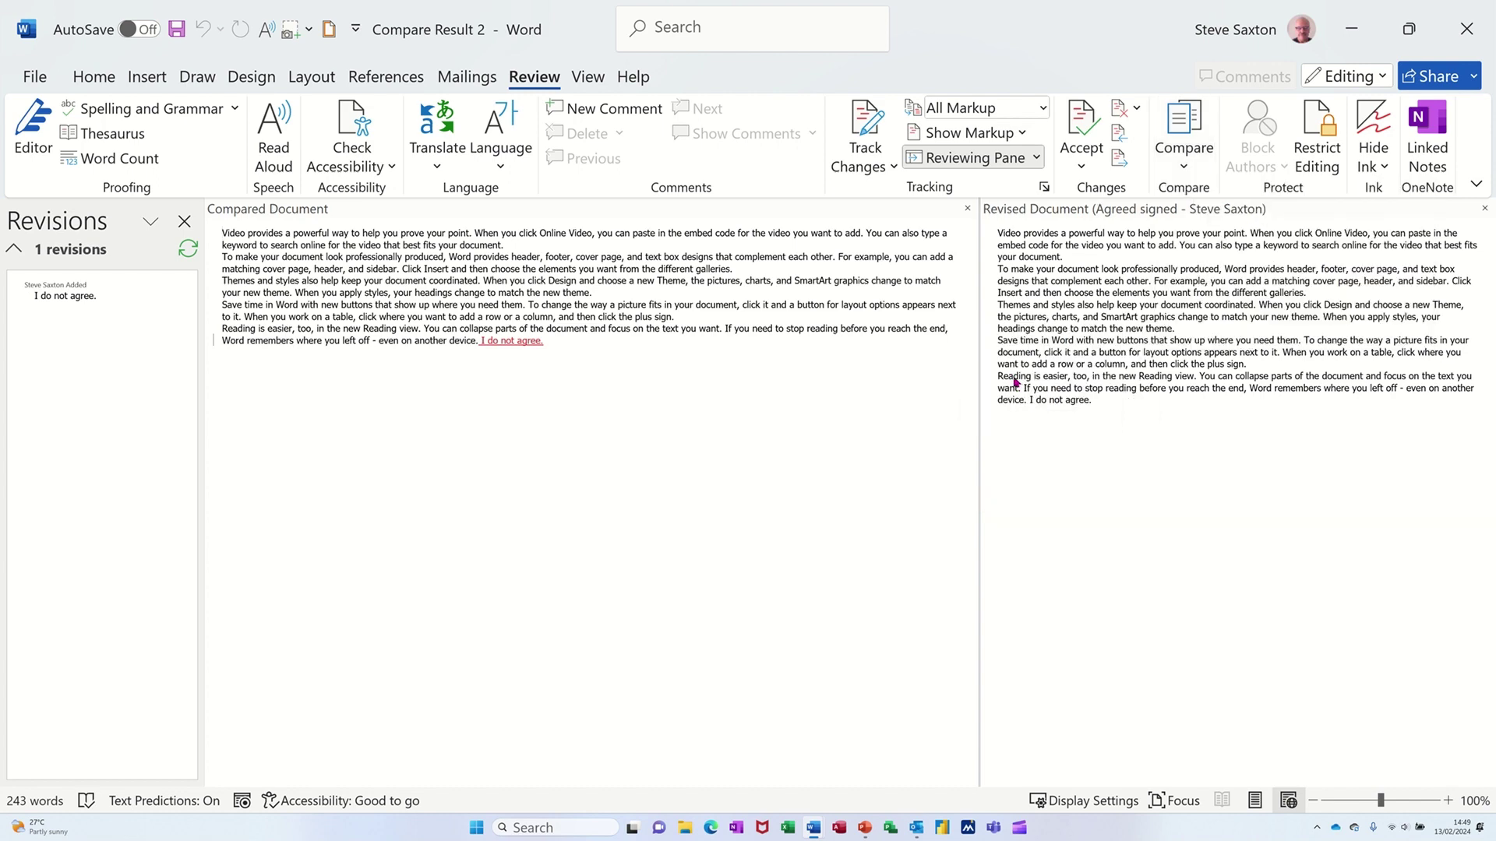
{"action": "left_click", "coordinate": [1192, 169]}
{"action": "mouse_move", "coordinate": [1265, 328]}
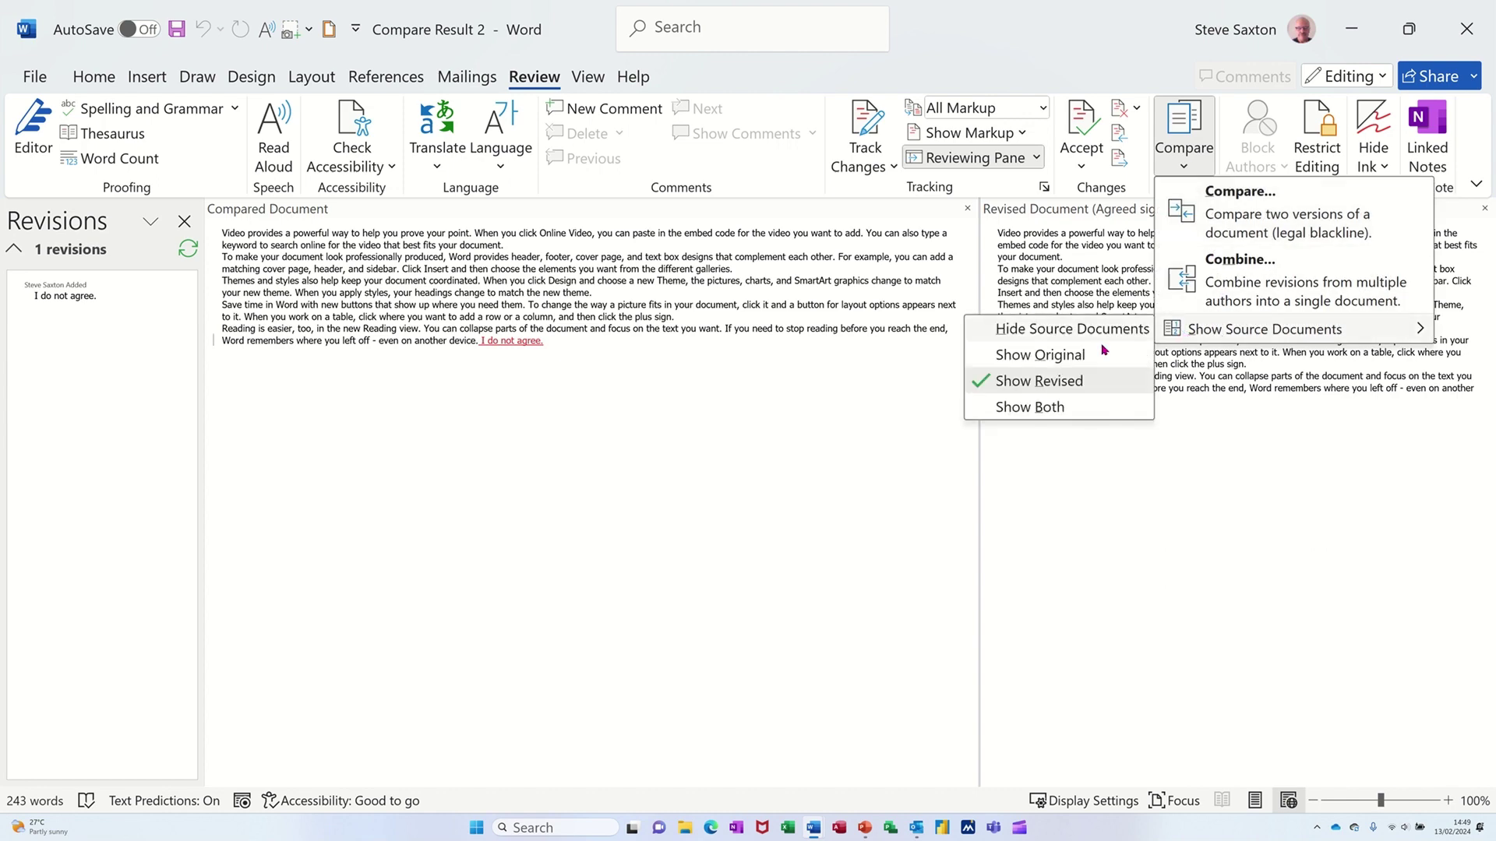
{"action": "left_click", "coordinate": [1057, 355]}
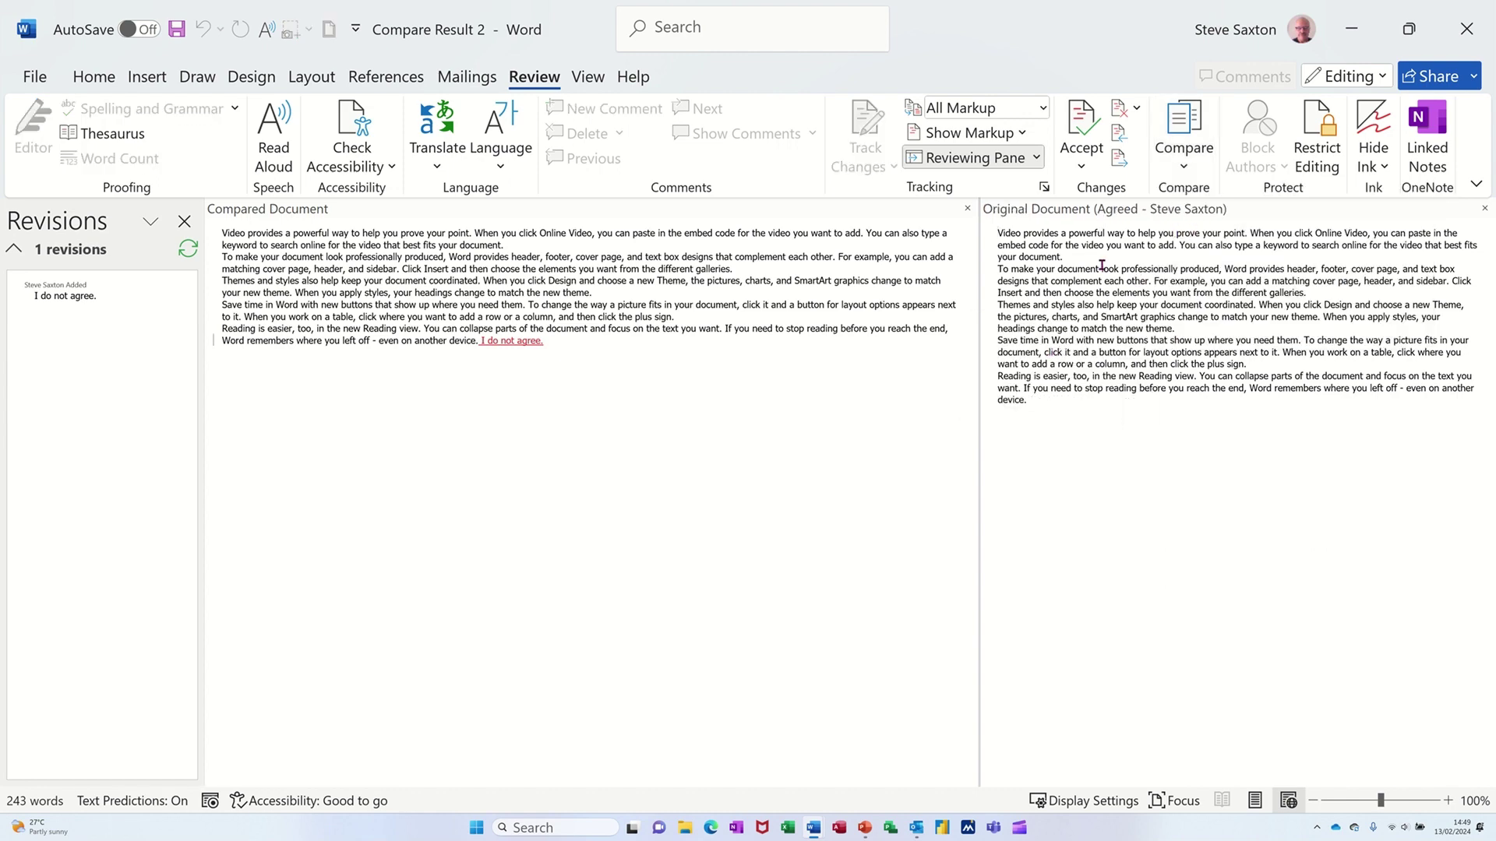
{"action": "left_click", "coordinate": [1186, 165]}
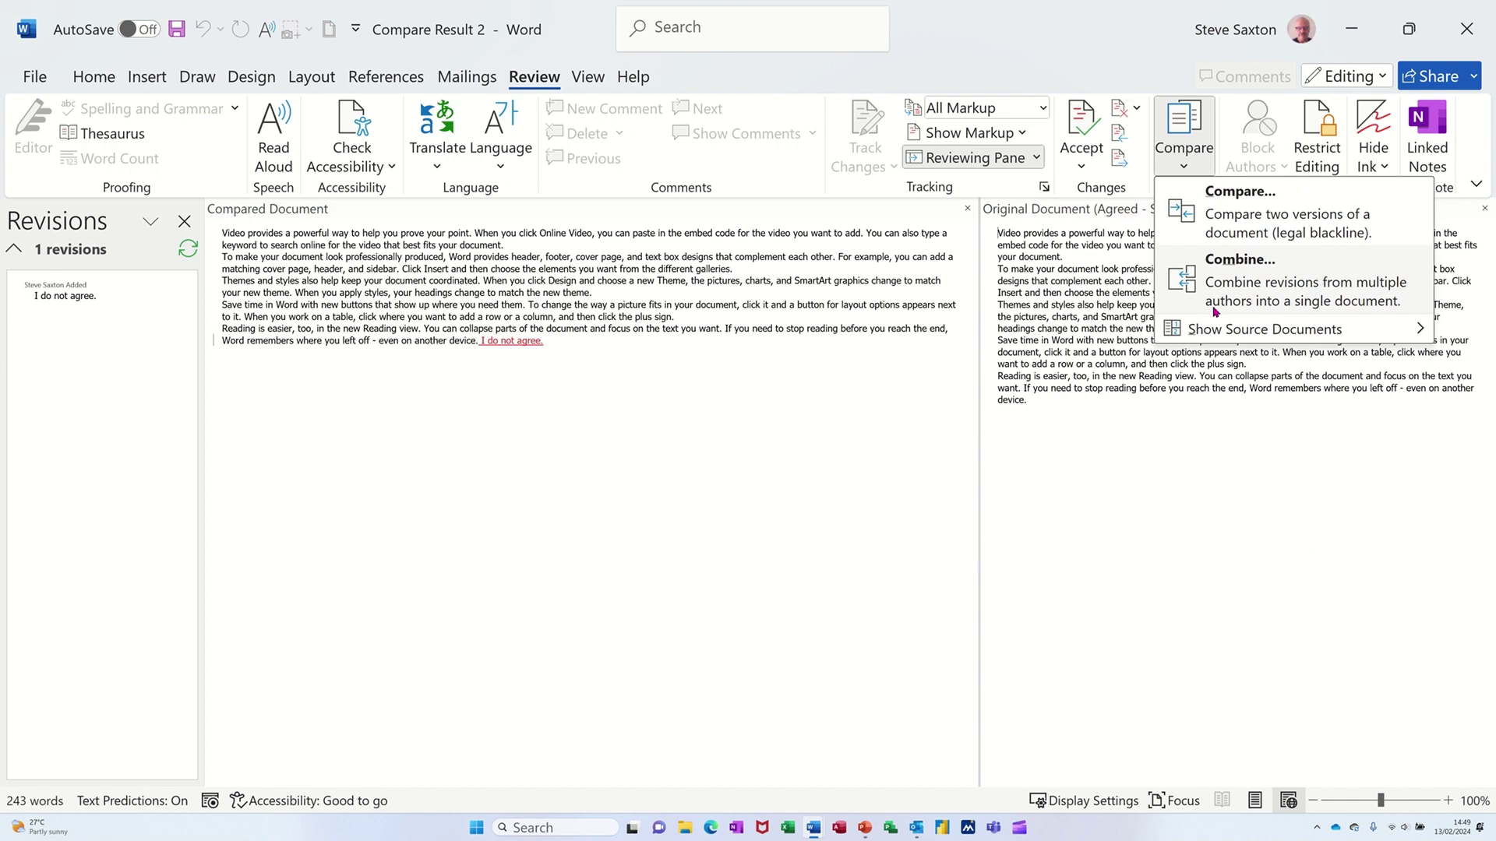
{"action": "mouse_move", "coordinate": [1264, 328]}
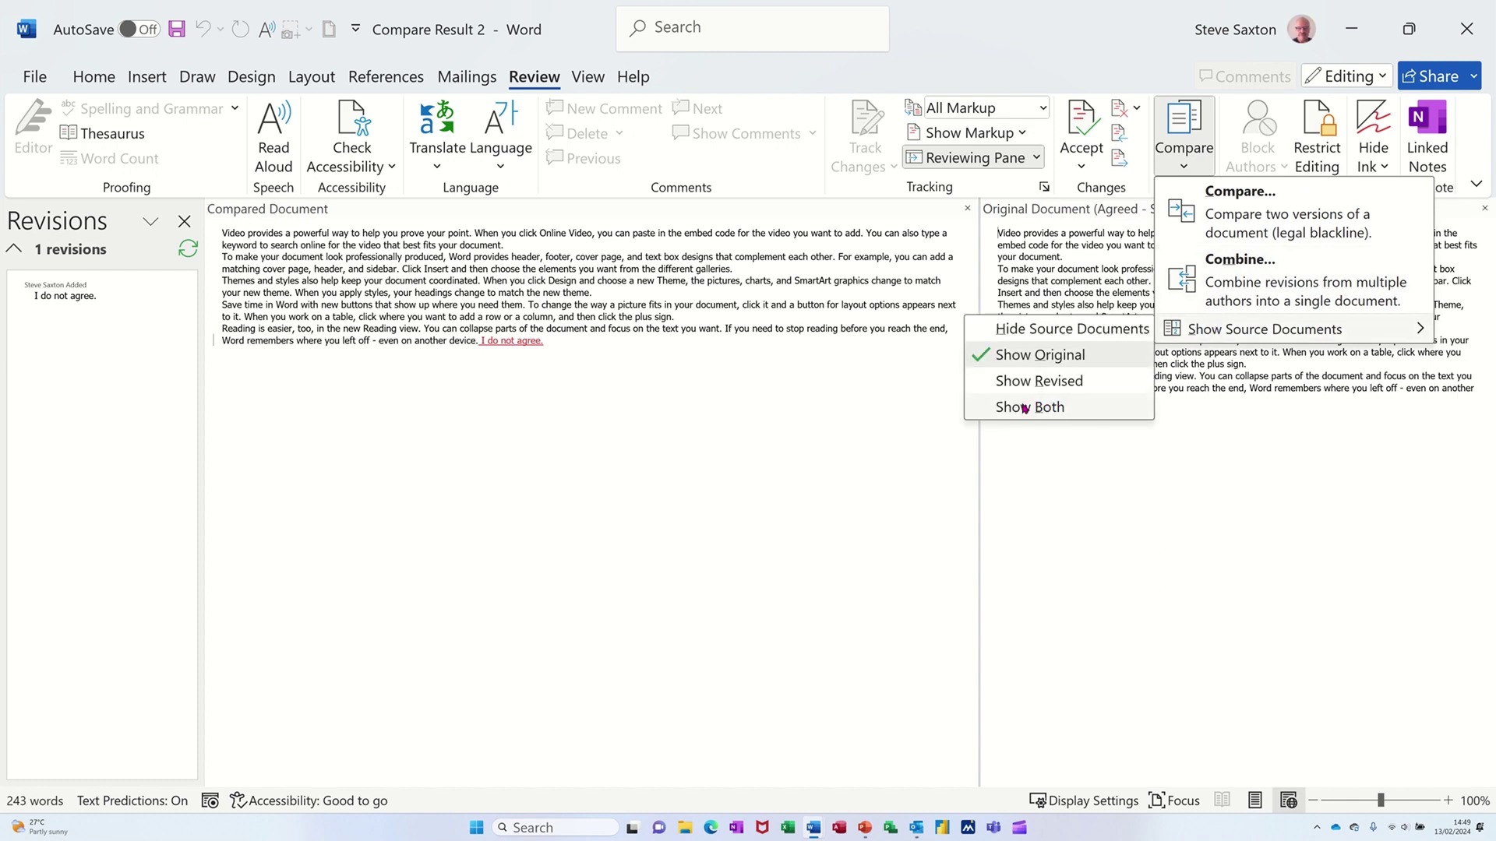
{"action": "left_click", "coordinate": [1019, 409]}
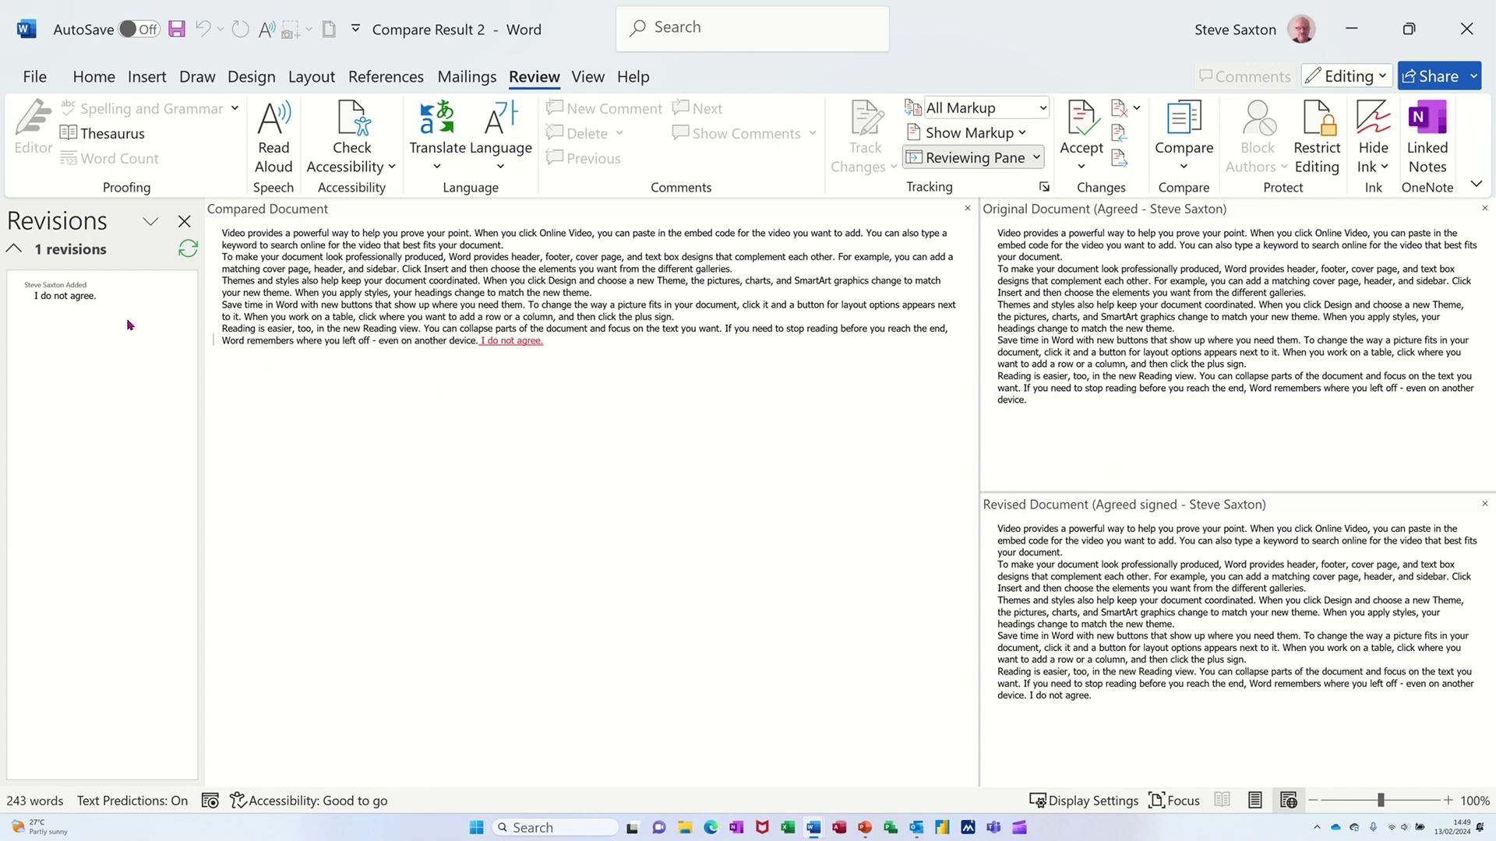
- Reject the added sentence 'I do not agree.' and acknowledge that zero revisions remain
{"action": "left_click", "coordinate": [71, 297]}
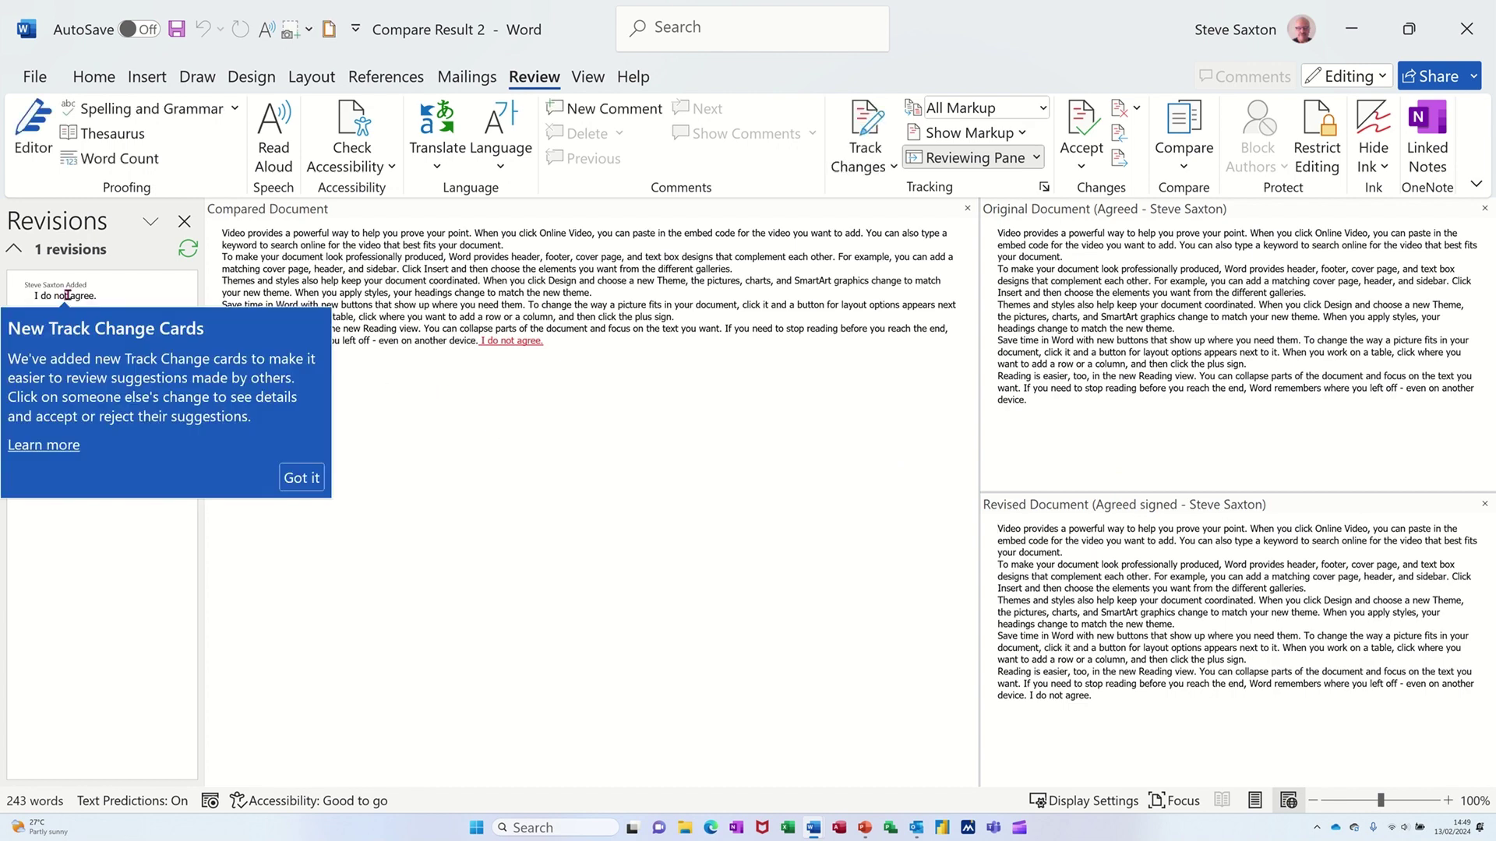
{"action": "left_click", "coordinate": [101, 536]}
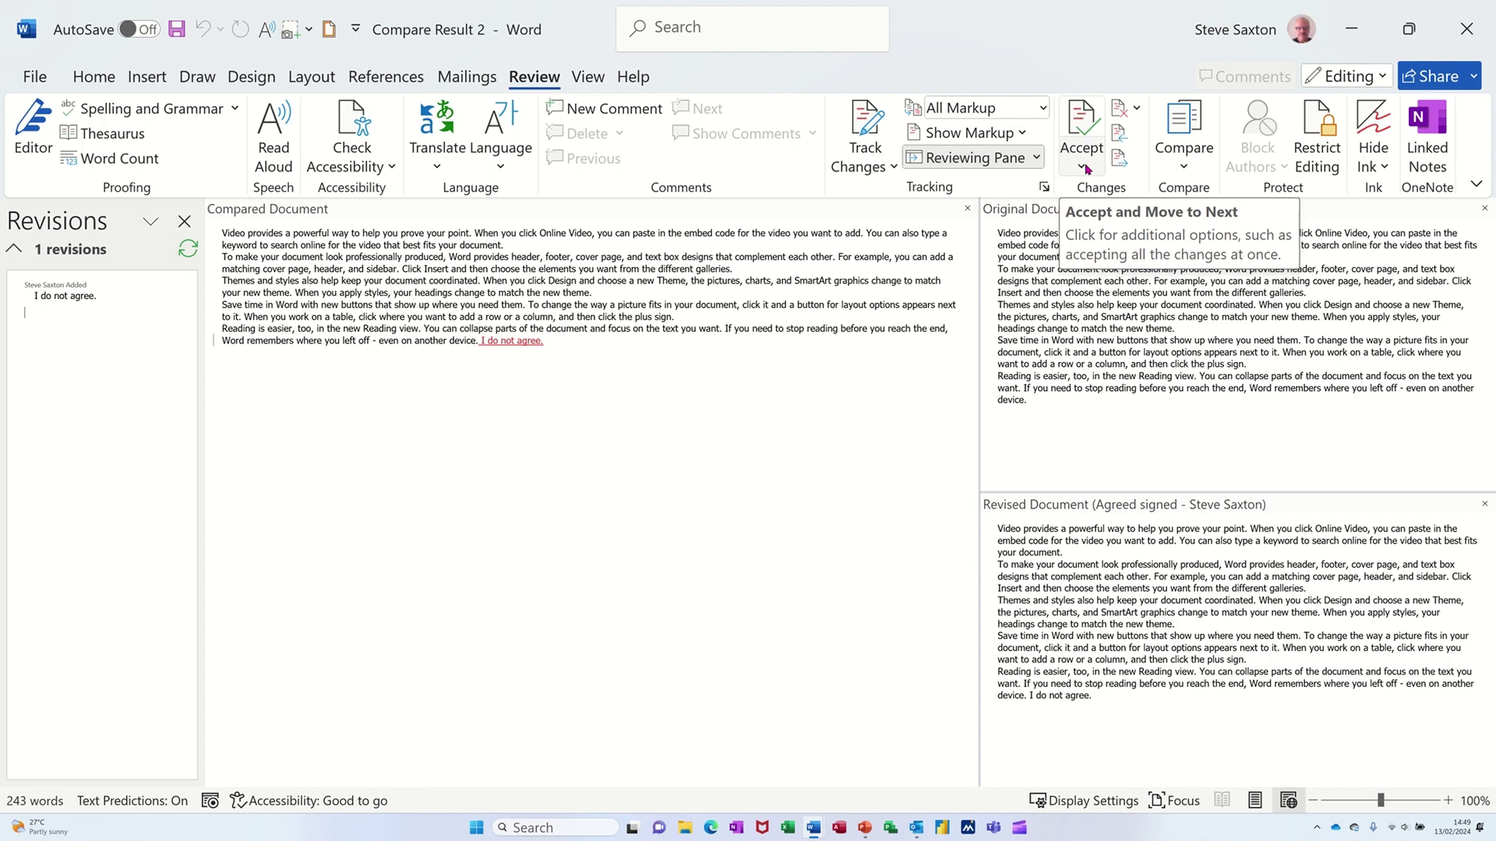
{"action": "left_click", "coordinate": [1087, 169]}
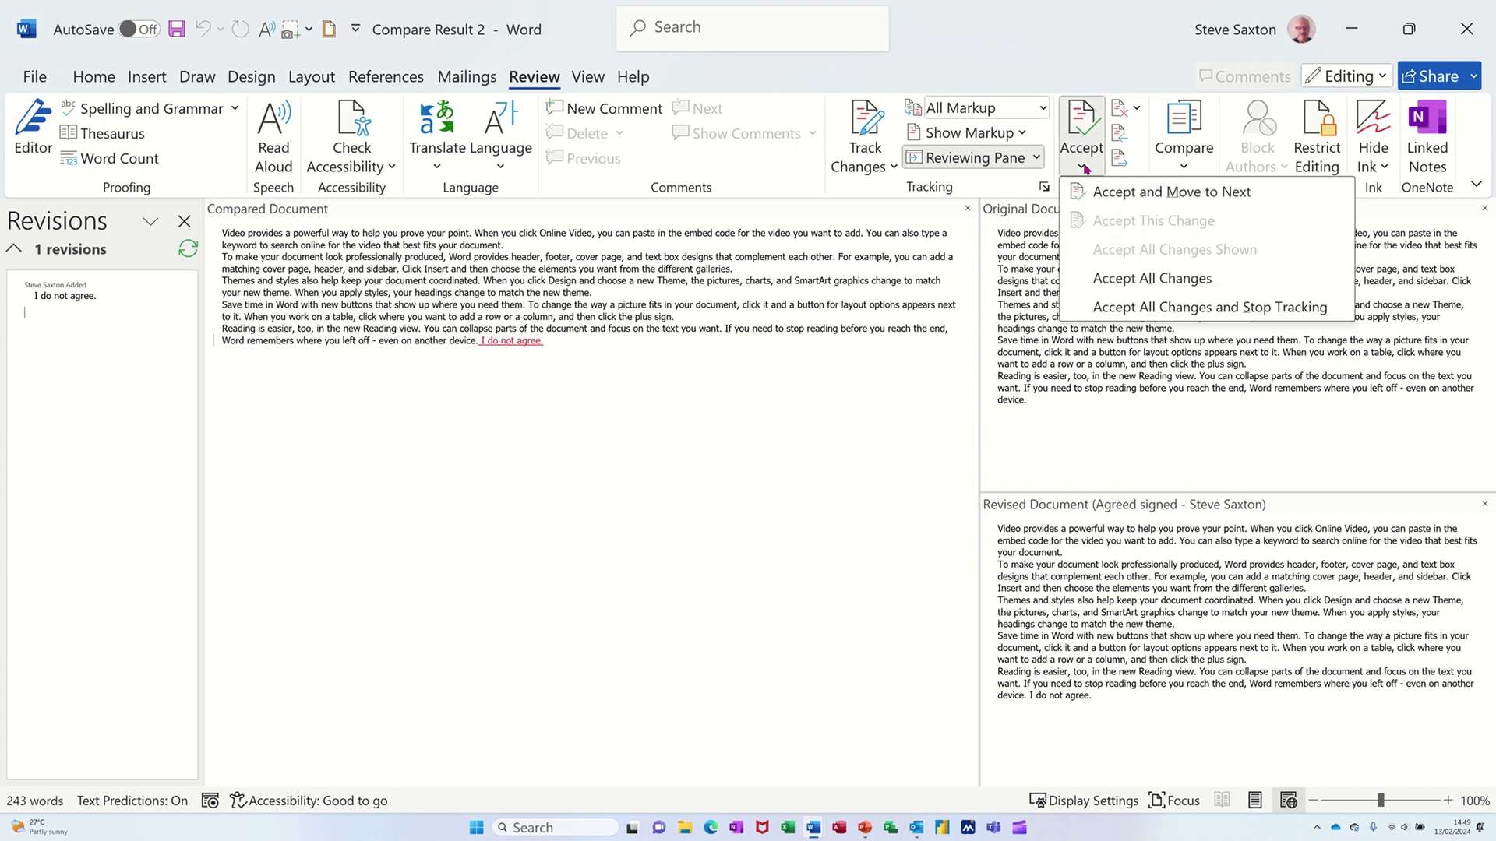
{"action": "left_click", "coordinate": [1118, 111]}
{"action": "left_click", "coordinate": [1119, 111]}
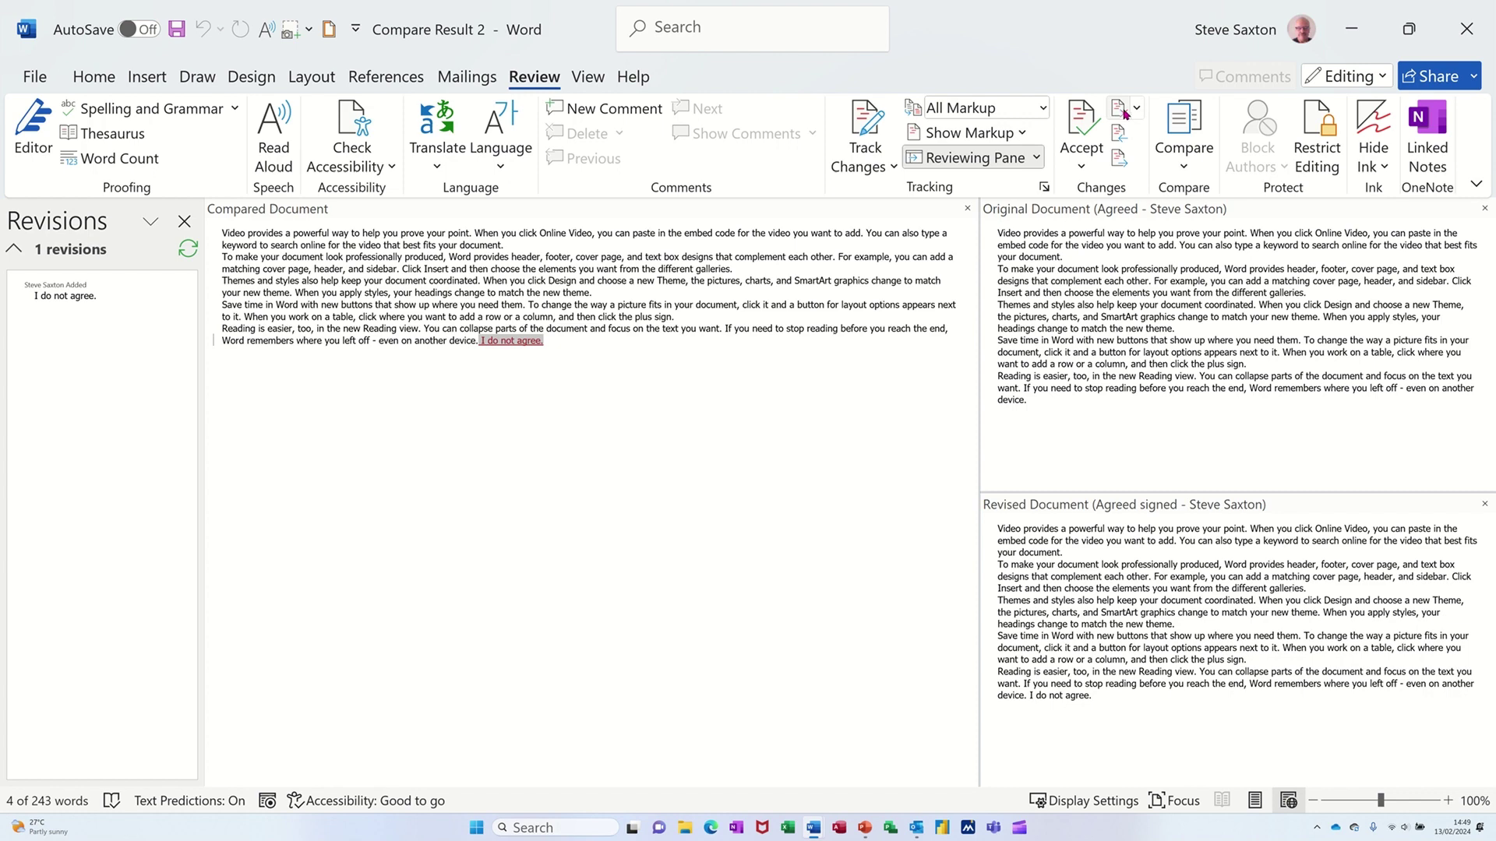
{"action": "left_click", "coordinate": [1120, 110]}
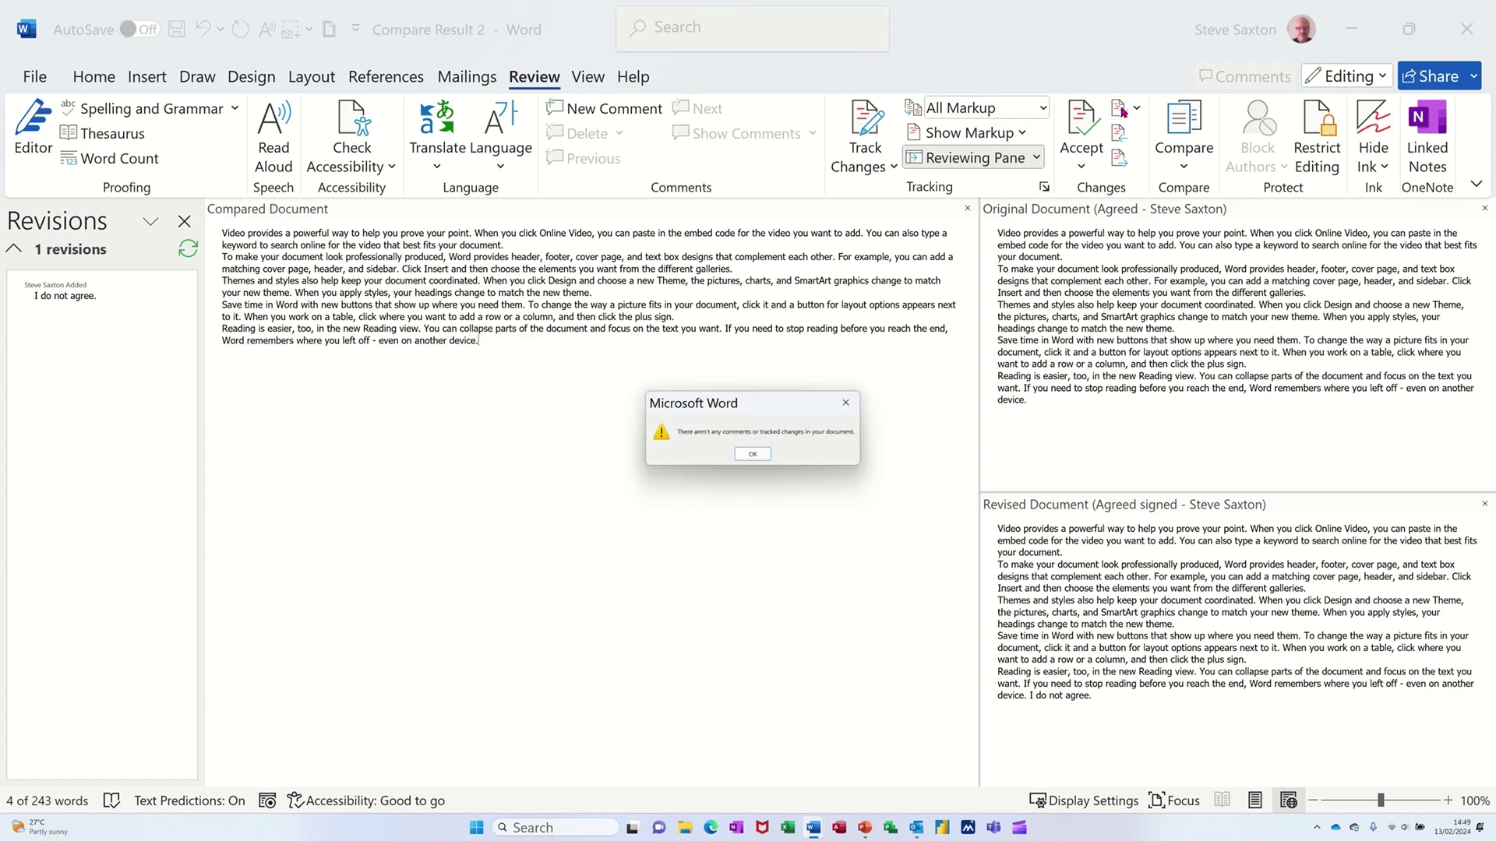
{"action": "left_click", "coordinate": [752, 454]}
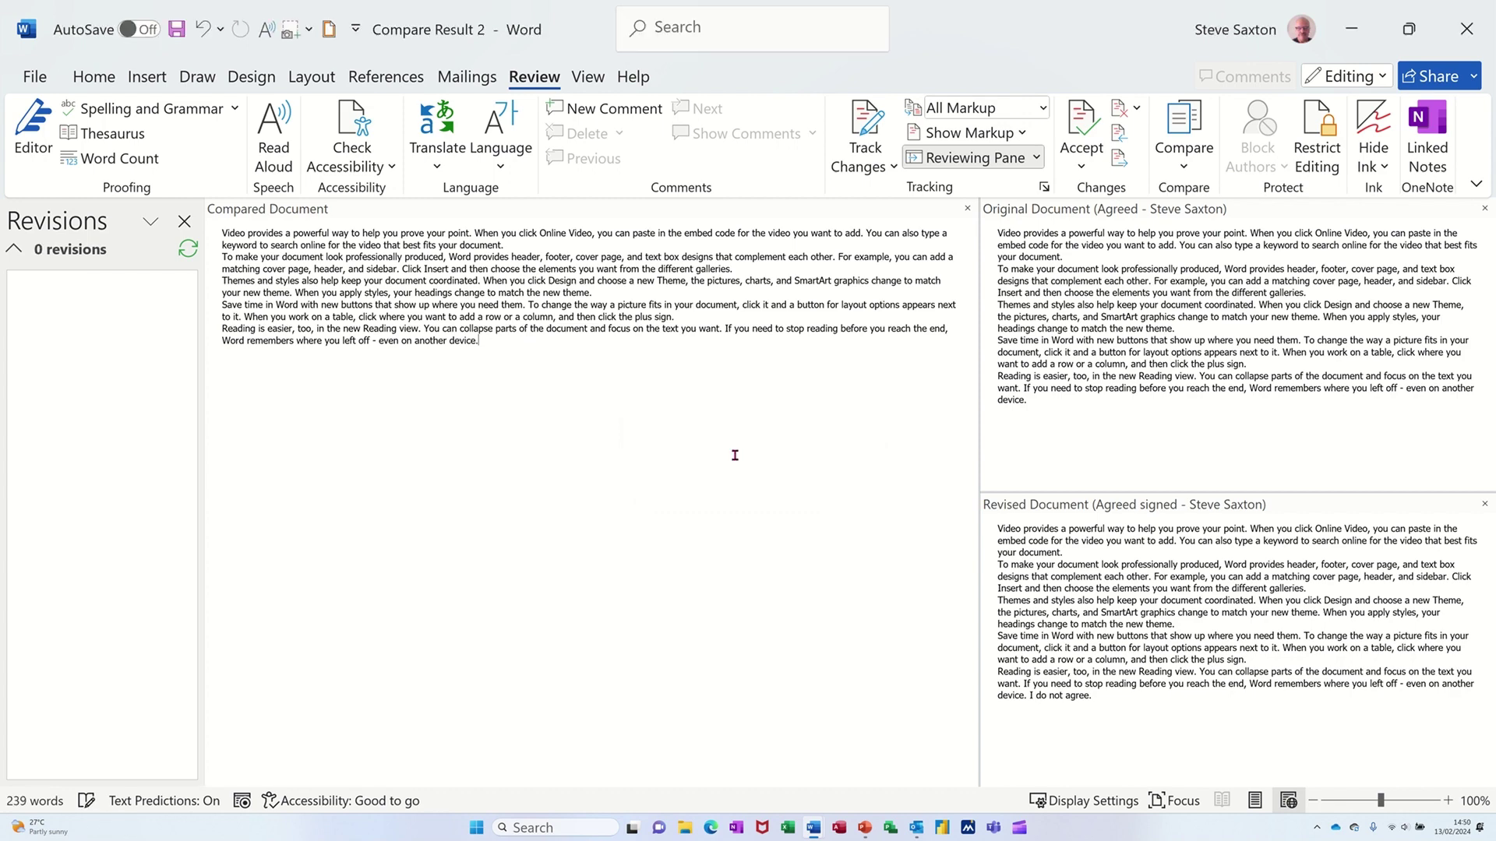